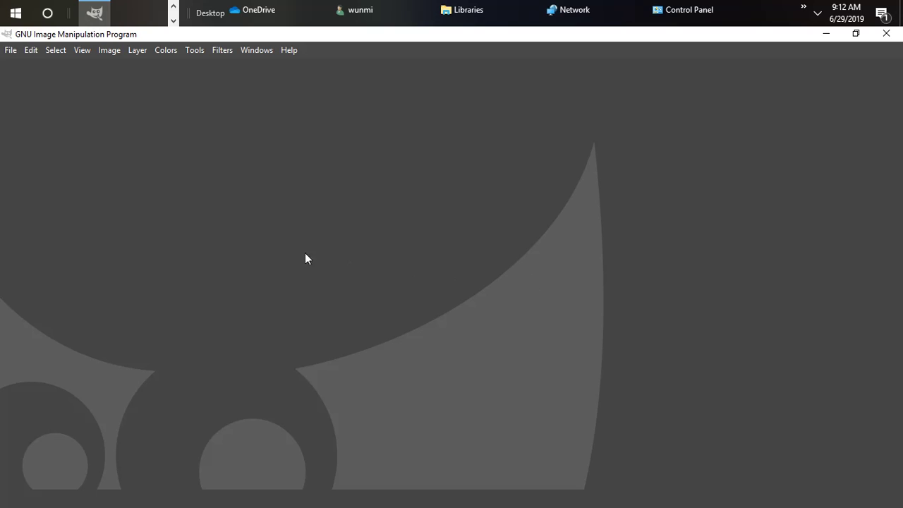
Create a new blank 1289 × 722 pixel image, correcting the first-entered 1280 × 720 size
click(6, 49)
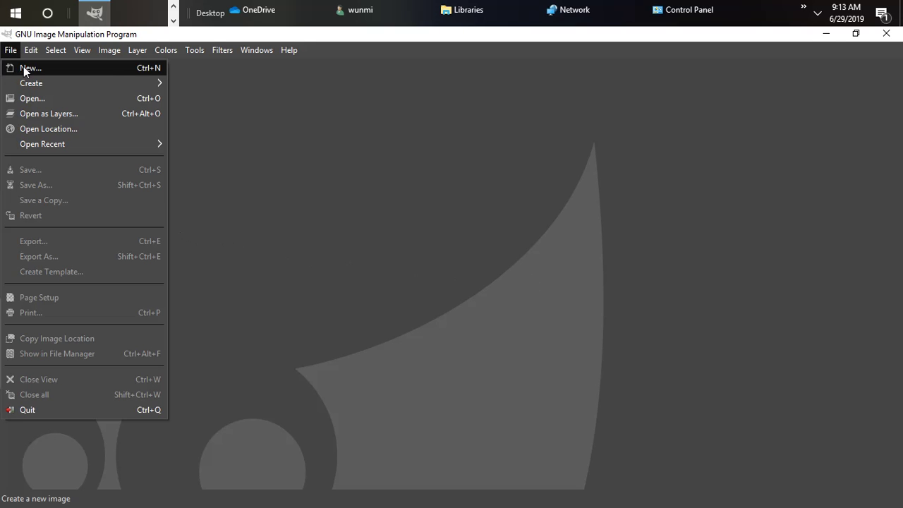
click(23, 67)
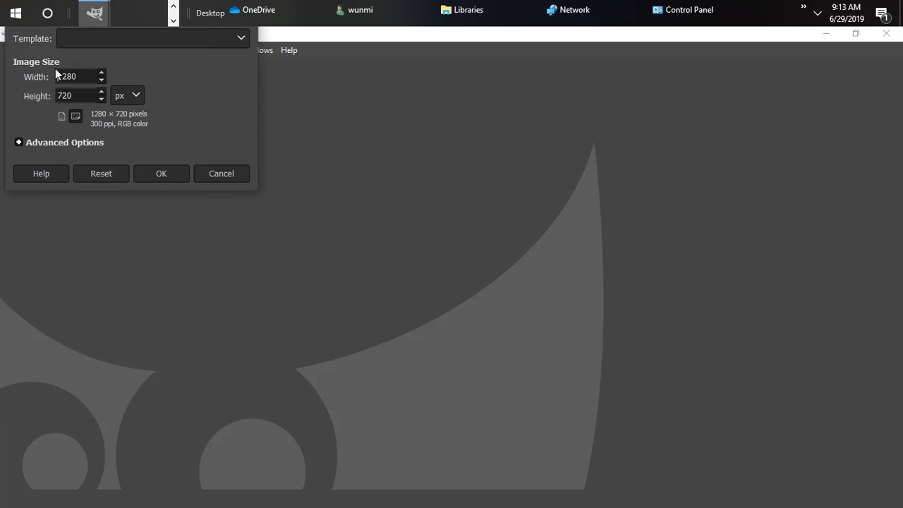
key(BackSpace)
key(BackSpace)
key(BackSpace)
key(BackSpace)
text(12)
text(80)
click(72, 98)
key(BackSpace)
key(BackSpace)
key(BackSpace)
text(720)
click(82, 80)
key(BackSpace)
text(9)
click(76, 97)
key(BackSpace)
text(2)
click(160, 173)
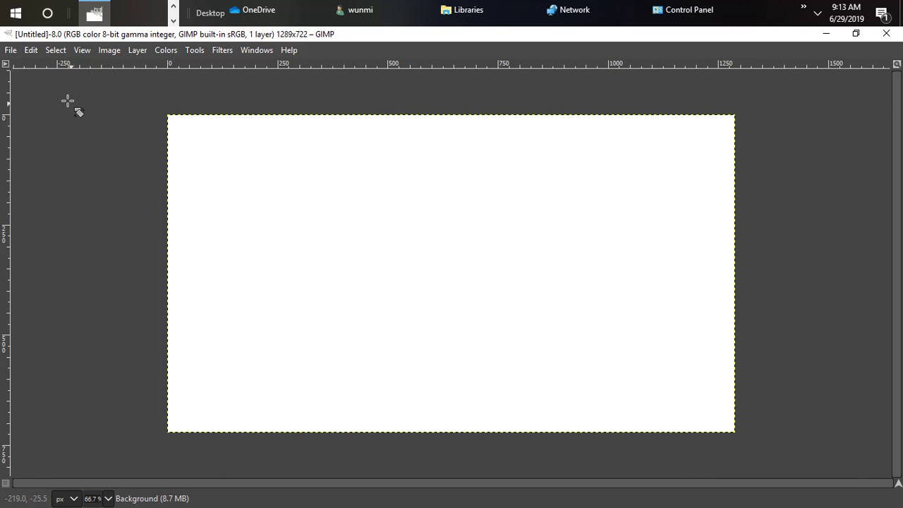
Begin opening an image as a layer and go to the Pictures folder
click(10, 51)
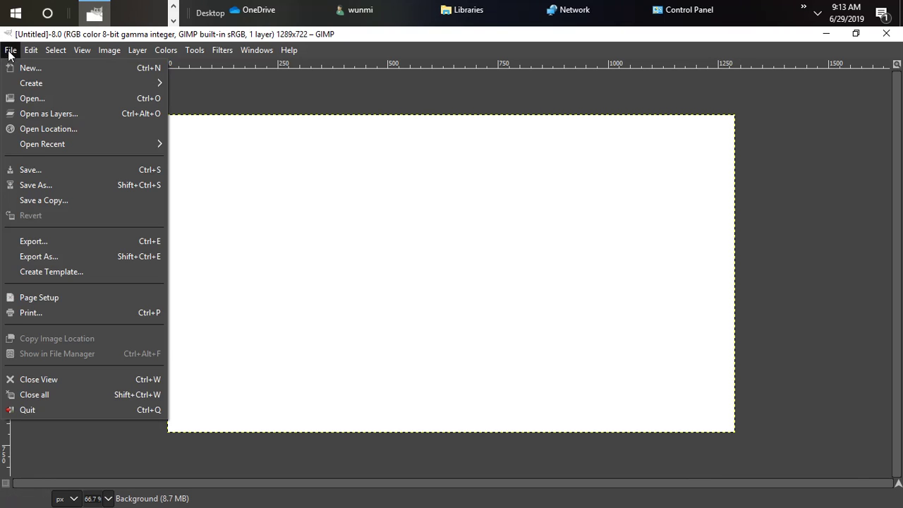
click(63, 114)
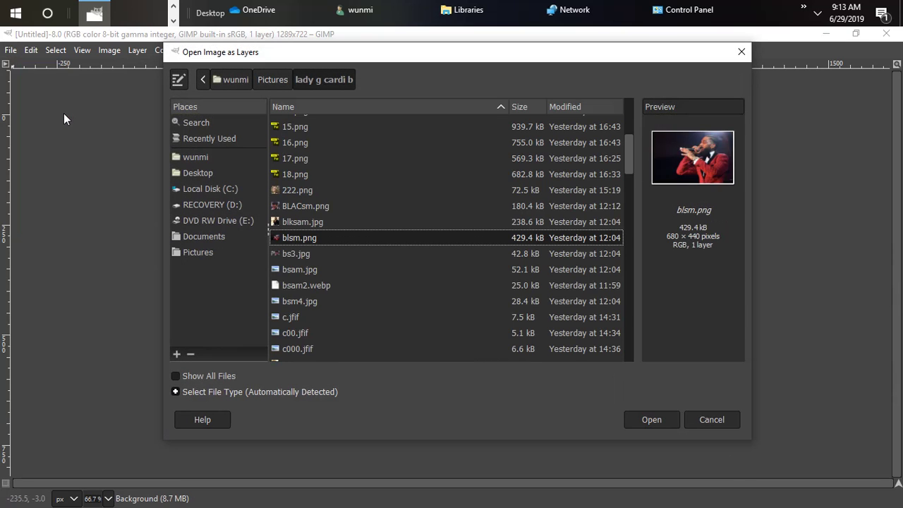
click(200, 254)
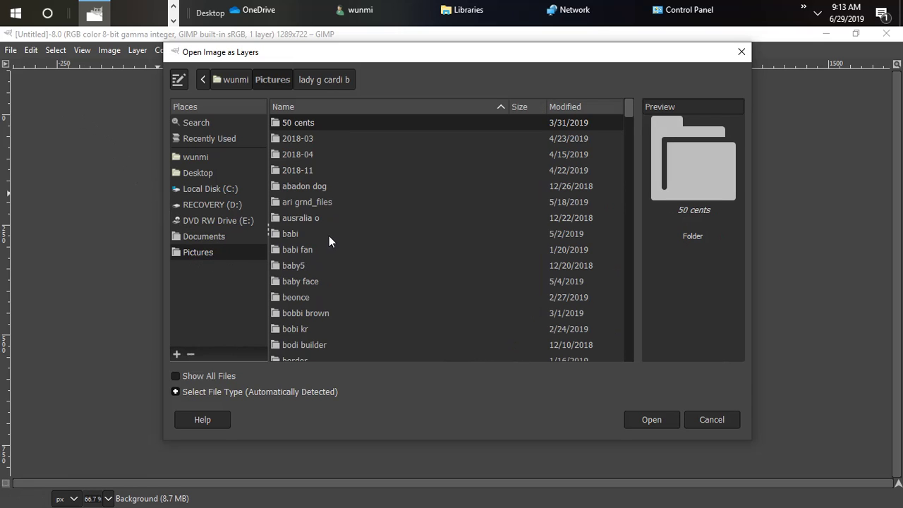
Scroll down and open the 'lady g cardi b' folder inside Pictures
scroll(330, 234, down, 3)
scroll(331, 234, down, 2)
scroll(331, 233, down, 1)
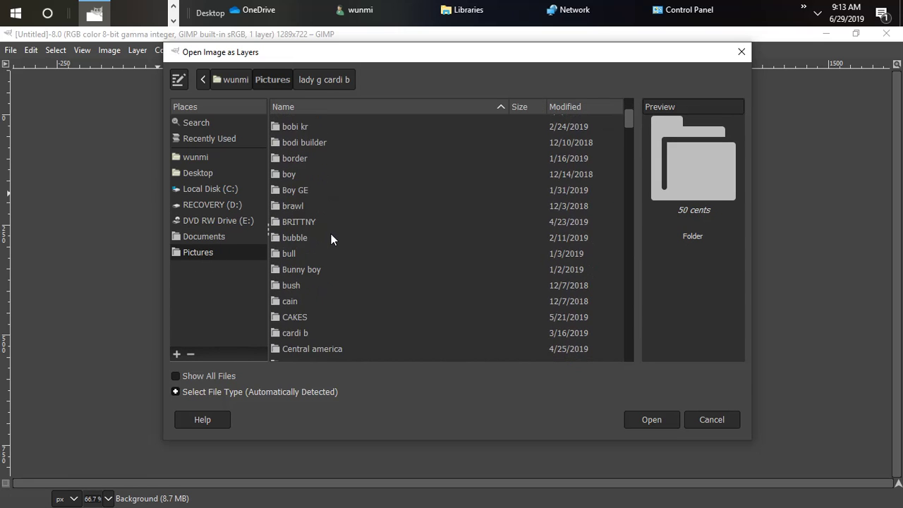
scroll(331, 233, down, 3)
scroll(331, 231, down, 3)
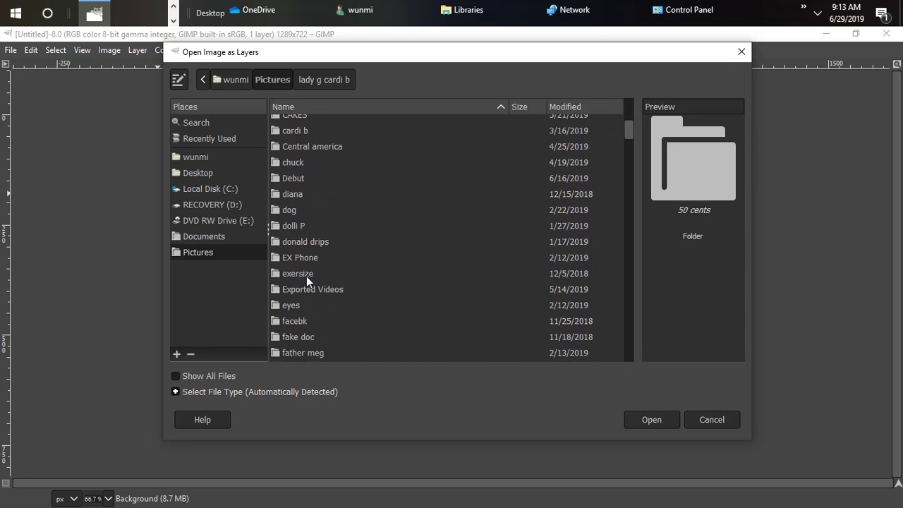
scroll(348, 264, down, 2)
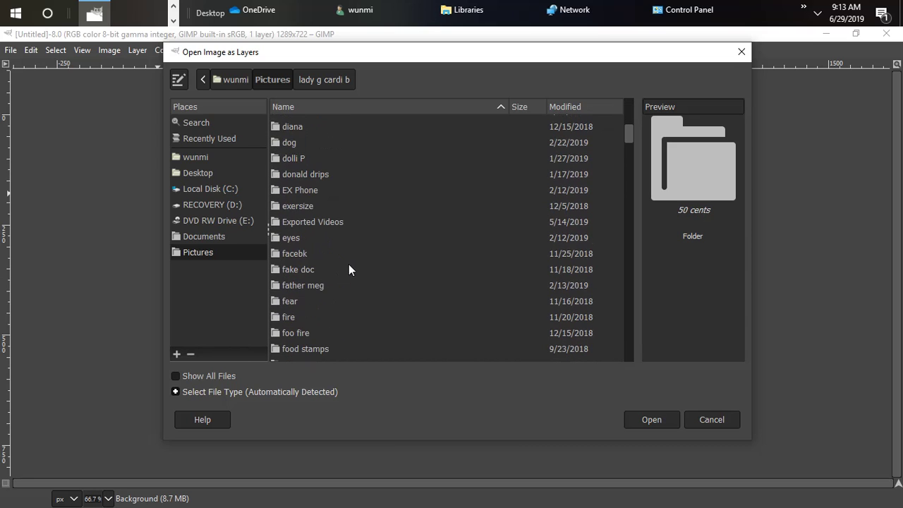
scroll(348, 260, down, 2)
scroll(348, 260, down, 1)
scroll(349, 260, down, 1)
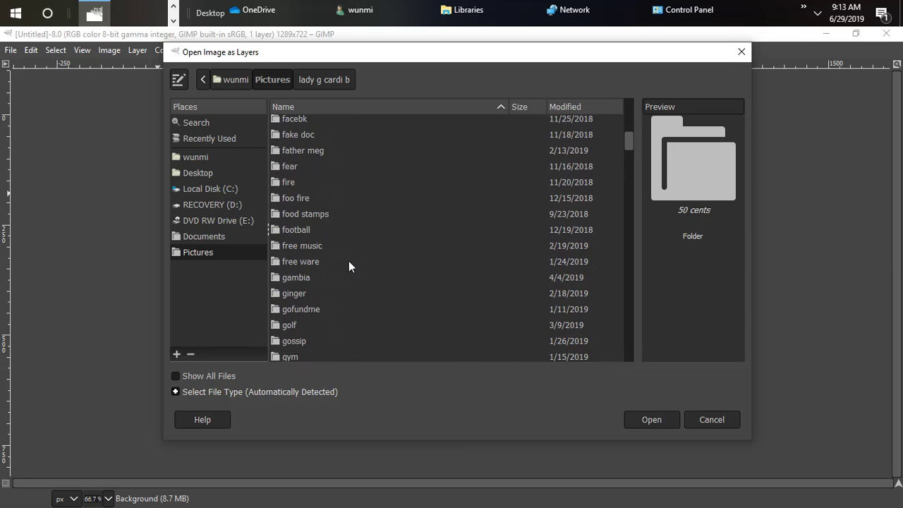
scroll(348, 260, down, 2)
scroll(349, 261, down, 1)
scroll(348, 261, down, 2)
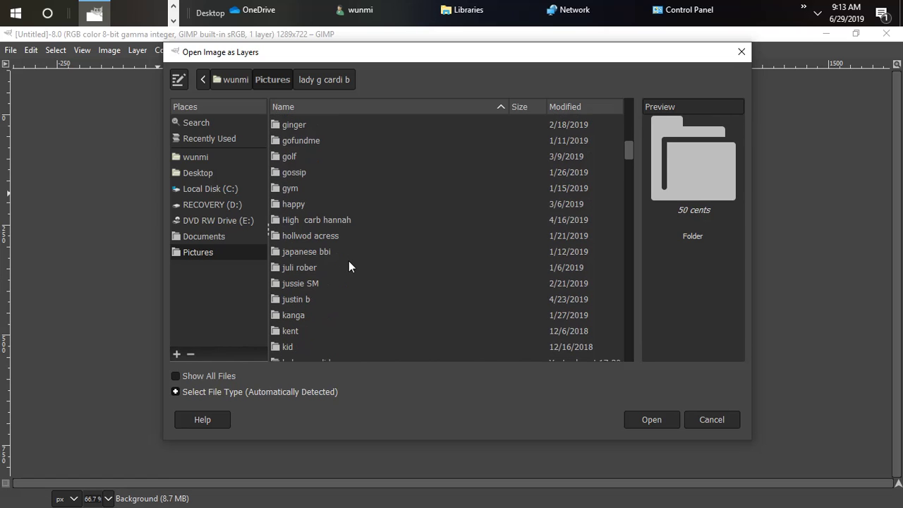
scroll(348, 260, down, 2)
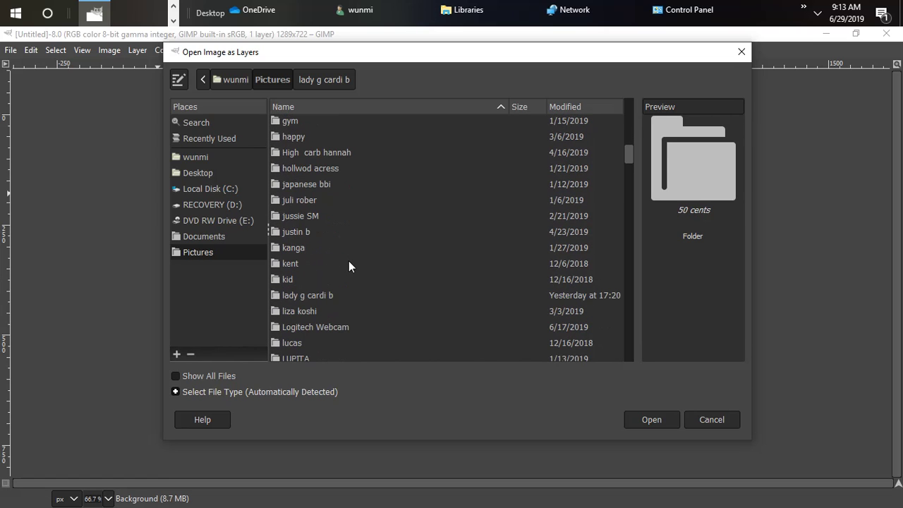
click(319, 291)
double_click(319, 295)
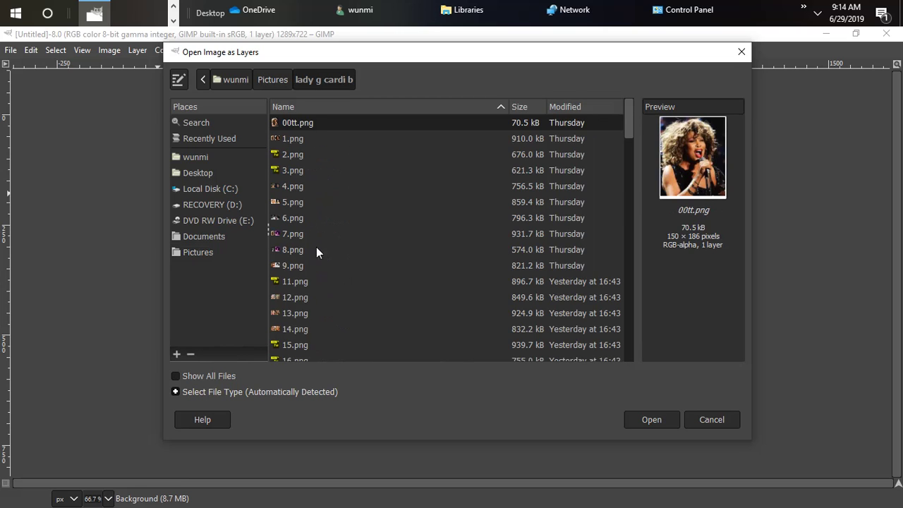
Import blksam.jpg as a new layer, converting it to sRGB at the colour-profile prompt
click(321, 266)
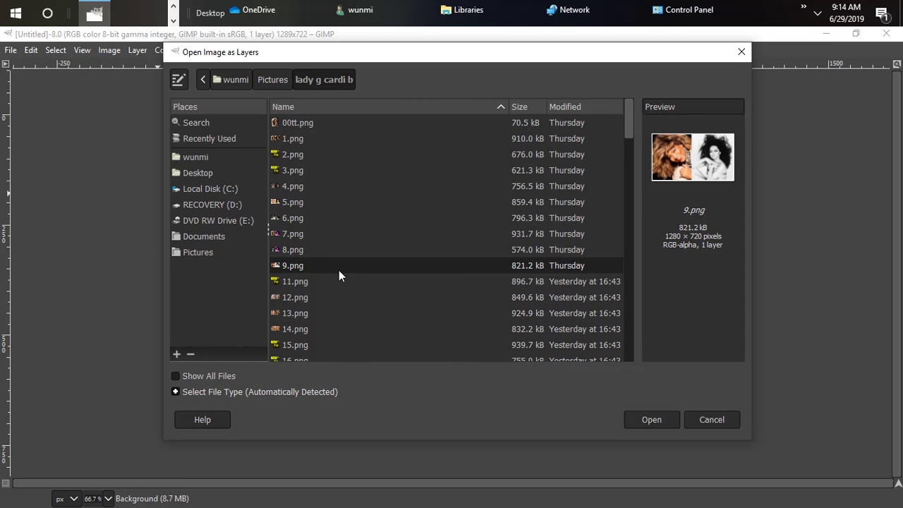
scroll(339, 271, down, 1)
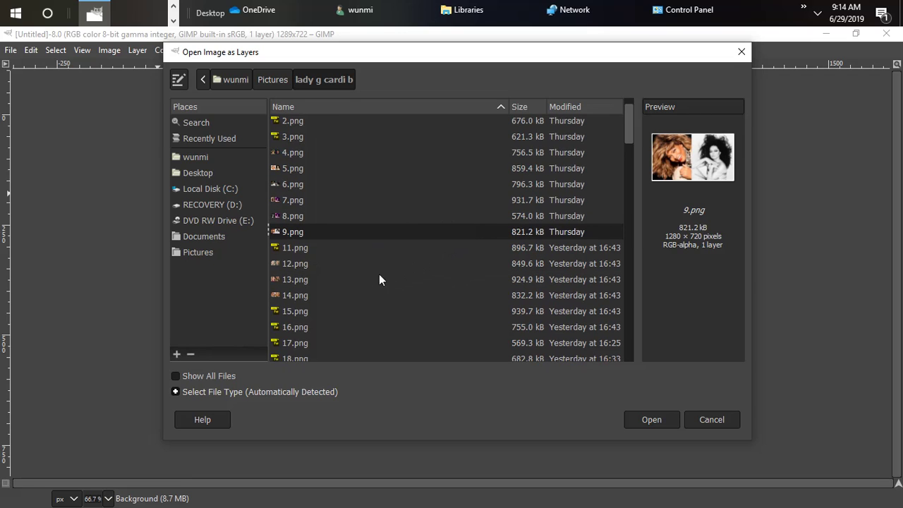
scroll(298, 307, down, 2)
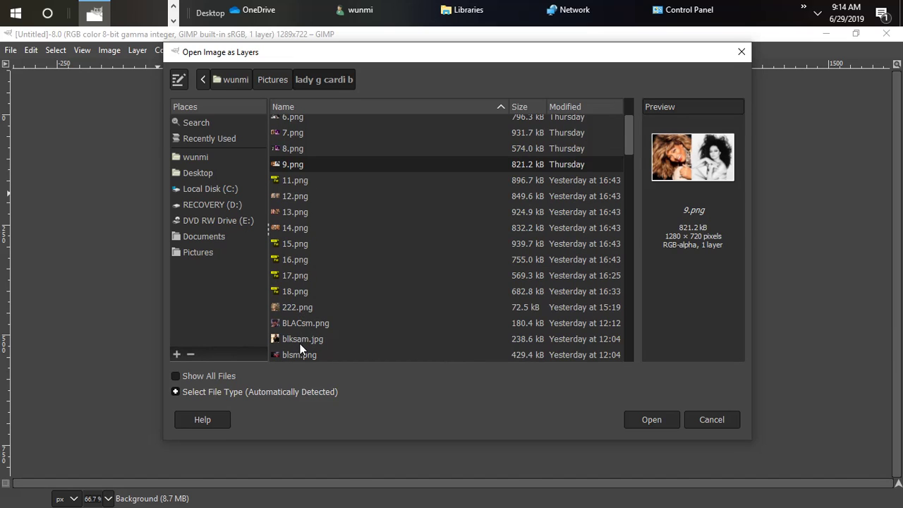
scroll(300, 340, down, 1)
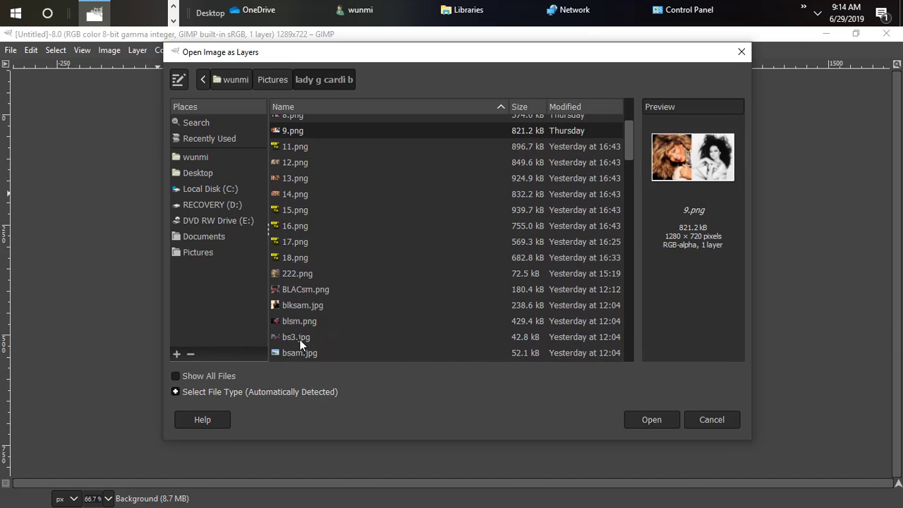
click(291, 305)
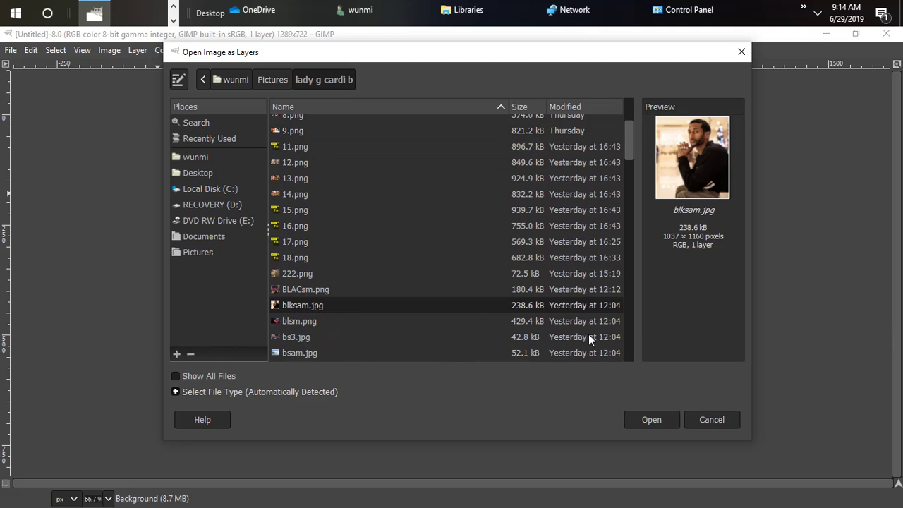
click(652, 419)
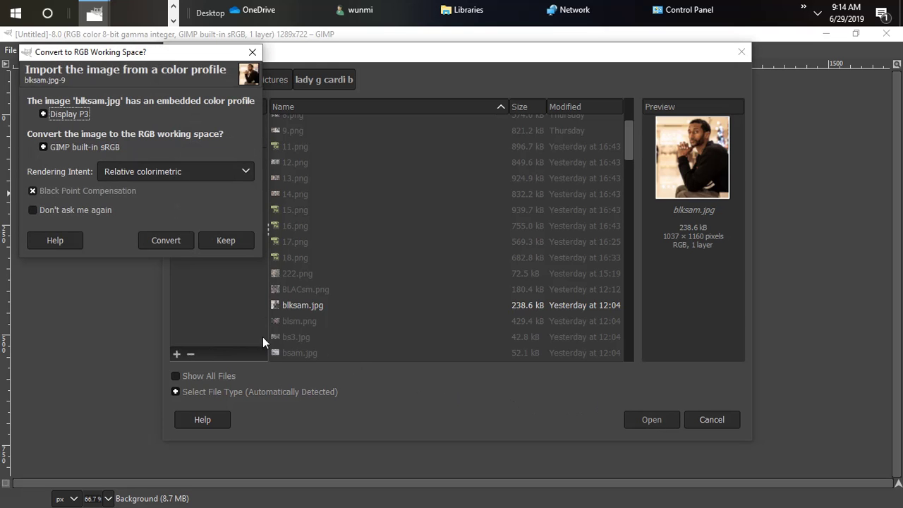
click(169, 241)
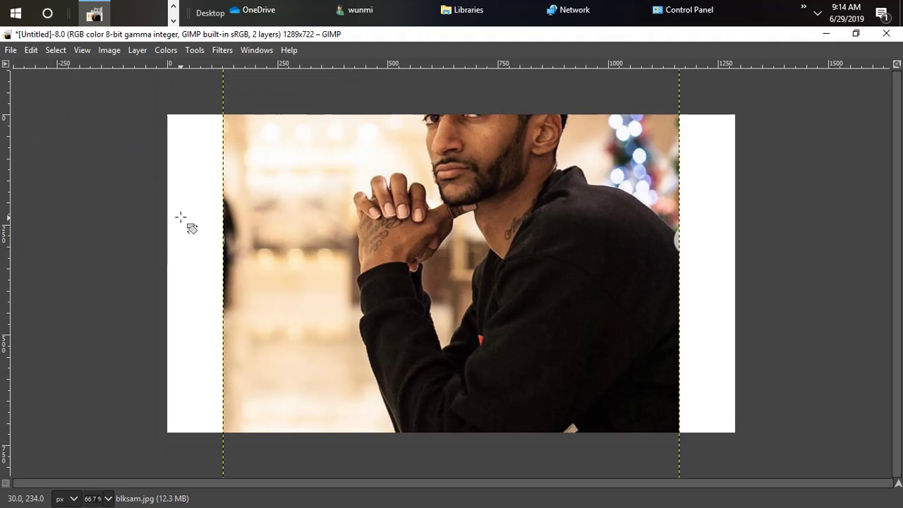
Crop the image to a 759 × 714 region around the man, removing the blurred left side and white margins
click(194, 50)
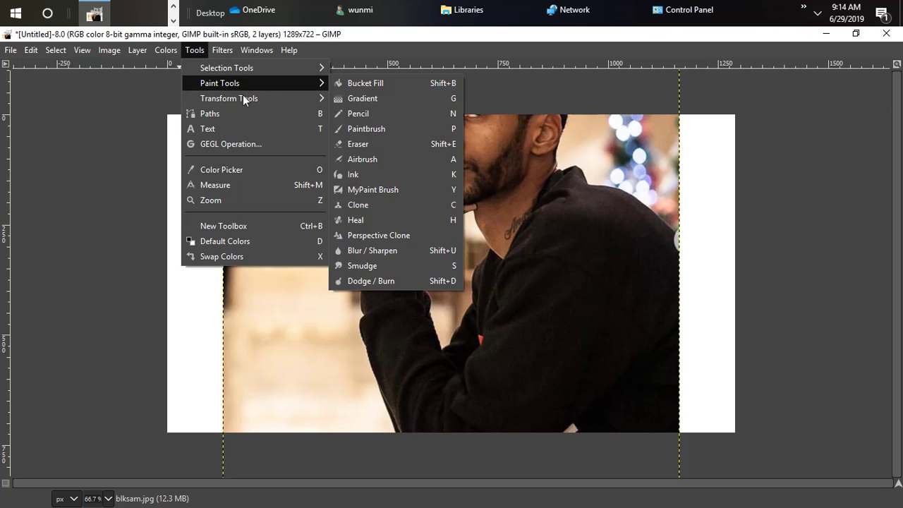
mouse_move(228, 98)
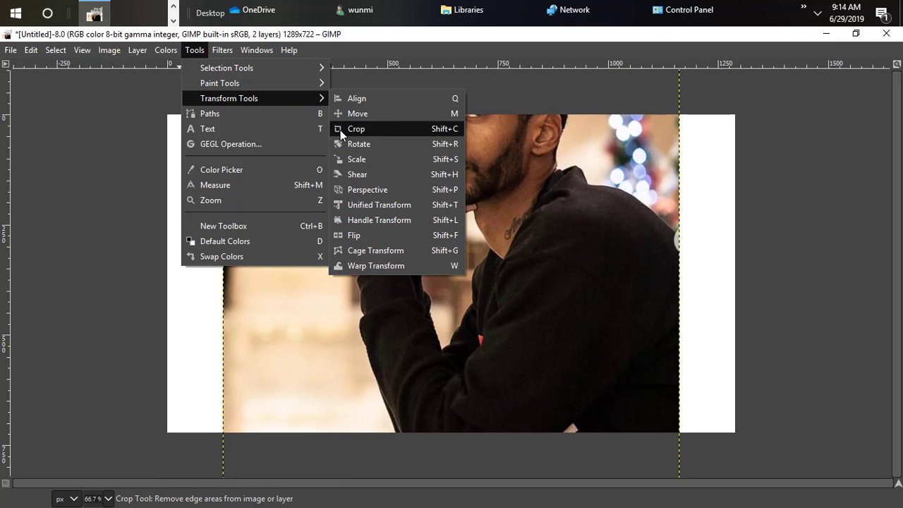
click(357, 129)
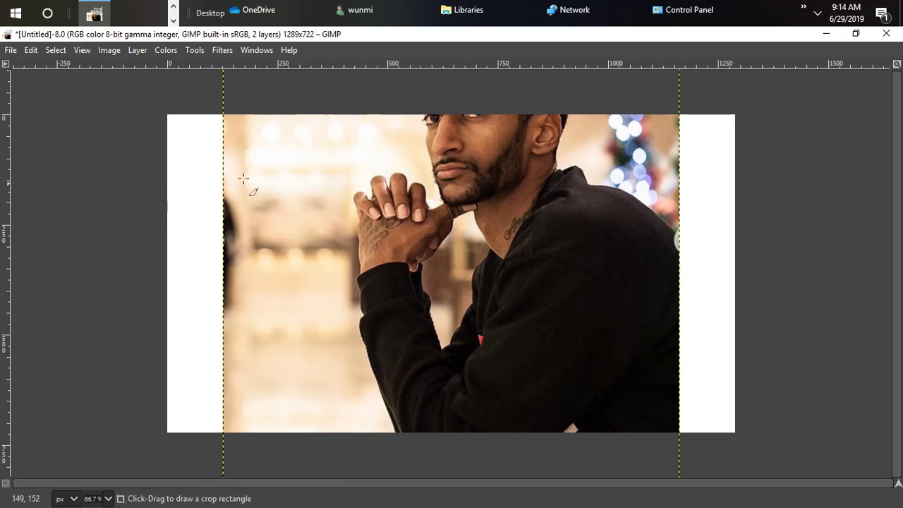
mouse_move(343, 118)
mouse_down()
mouse_move(364, 215)
mouse_move(462, 367)
mouse_move(675, 431)
mouse_up()
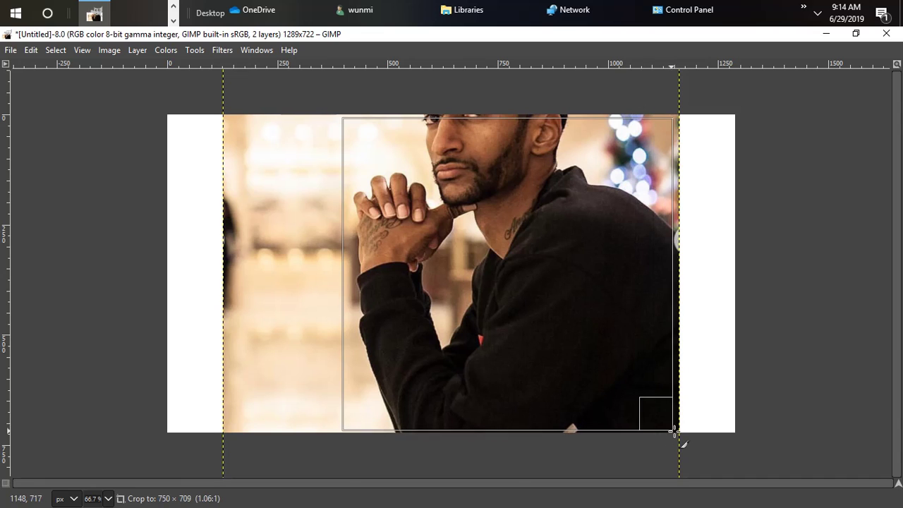
drag(675, 431, 675, 432)
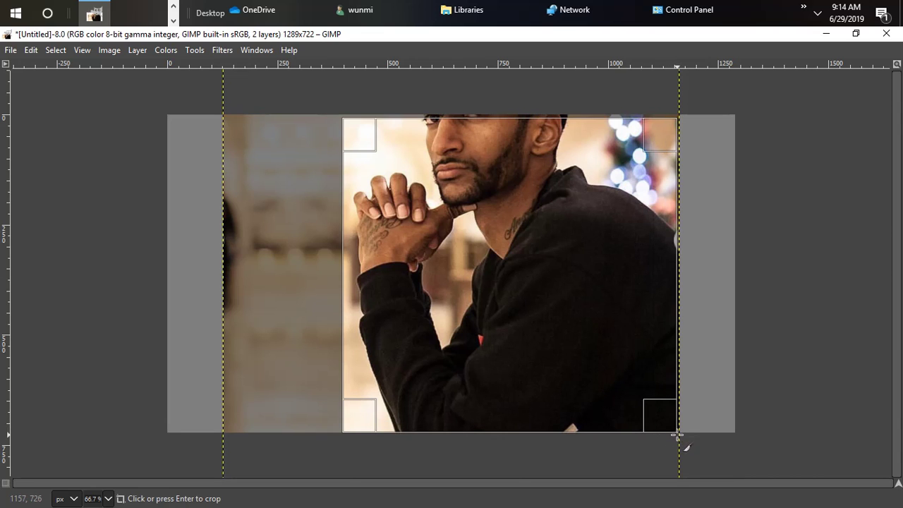
click(466, 245)
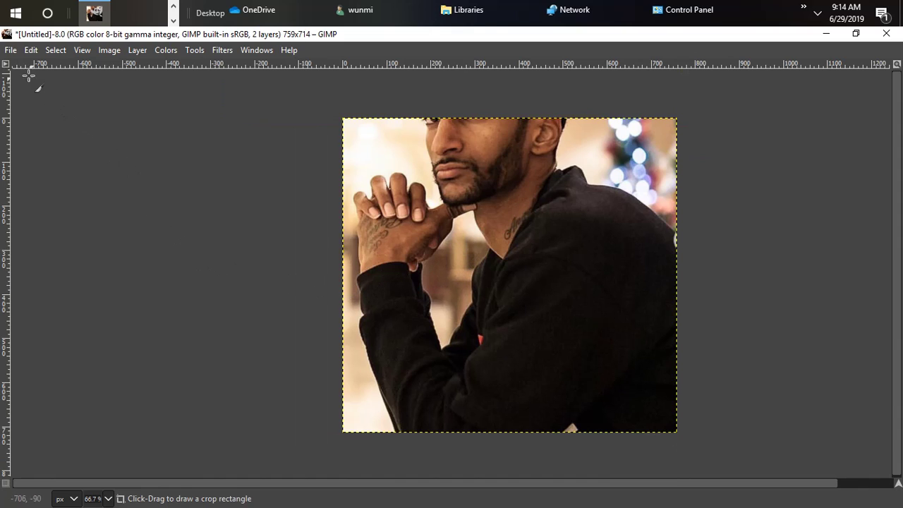
Export the image as 'my photo.png' to Documents and accept the PNG export options
click(9, 52)
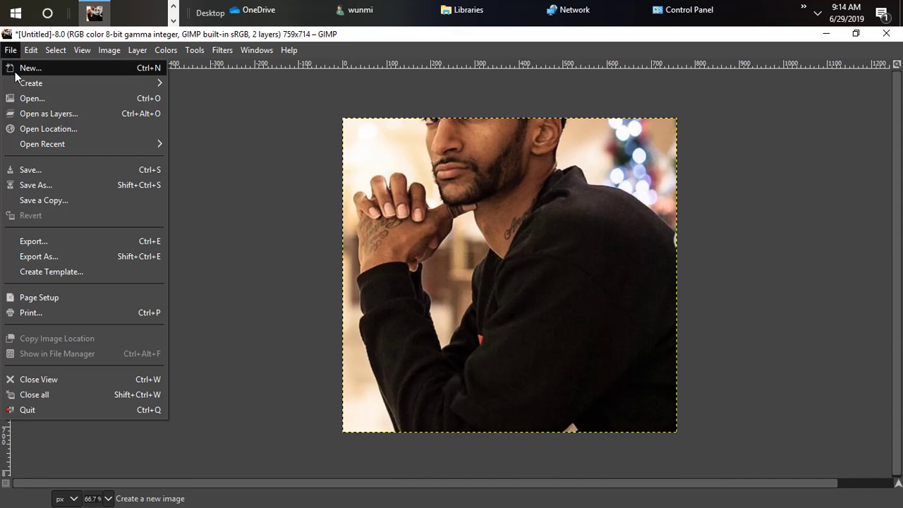
click(65, 252)
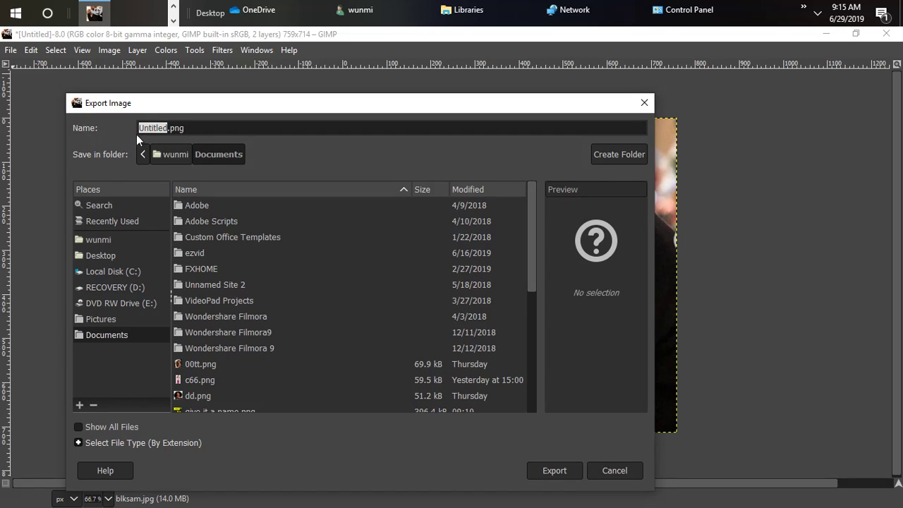
click(167, 127)
key(BackSpace)
key(BackSpace)
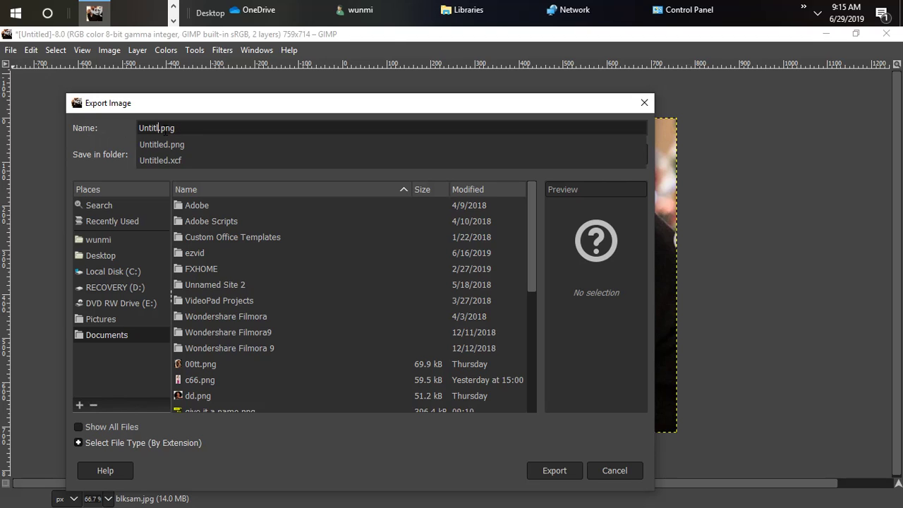
key(BackSpace)
key(BackSpace)
key(BackSpace)
key(BackSpace)
key(BackSpace)
key(BackSpace)
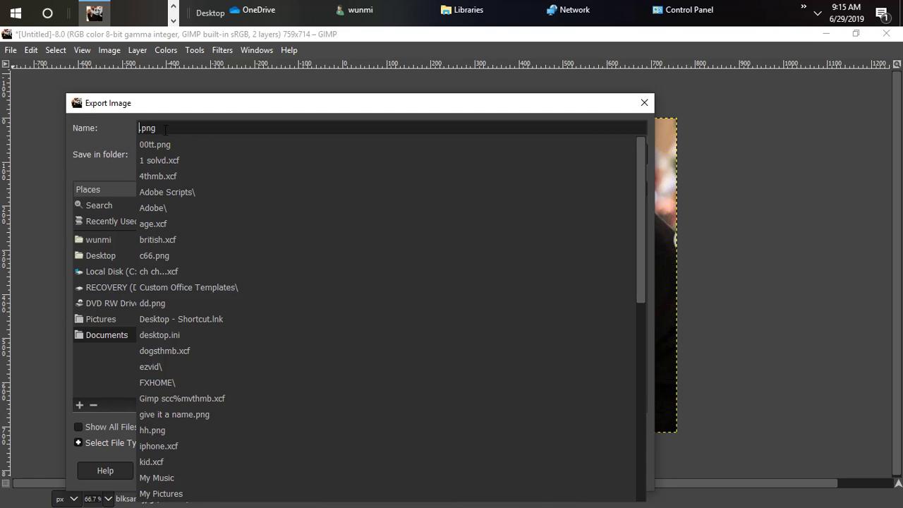
text(y)
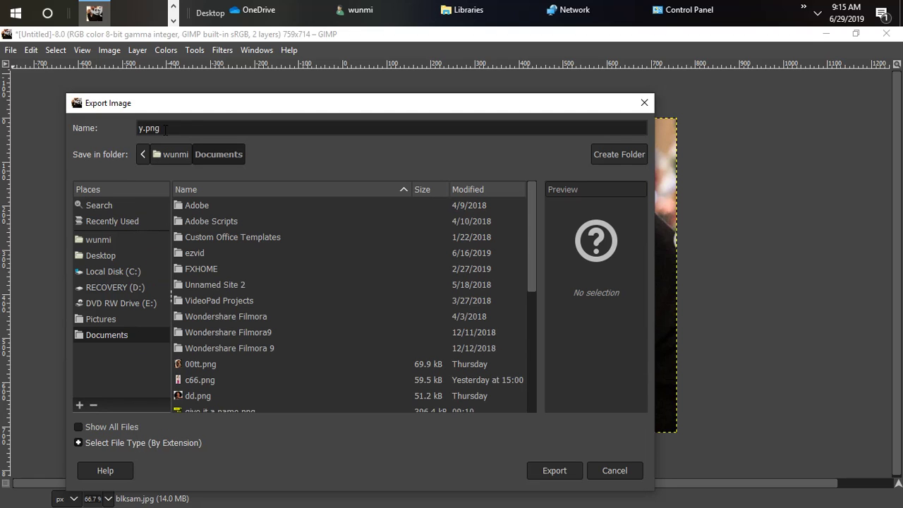
key(BackSpace)
text(my)
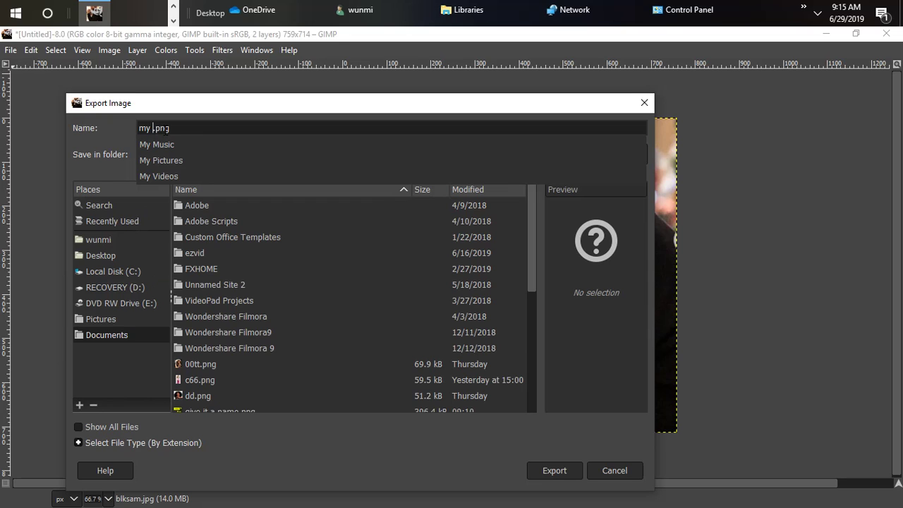
text( phot)
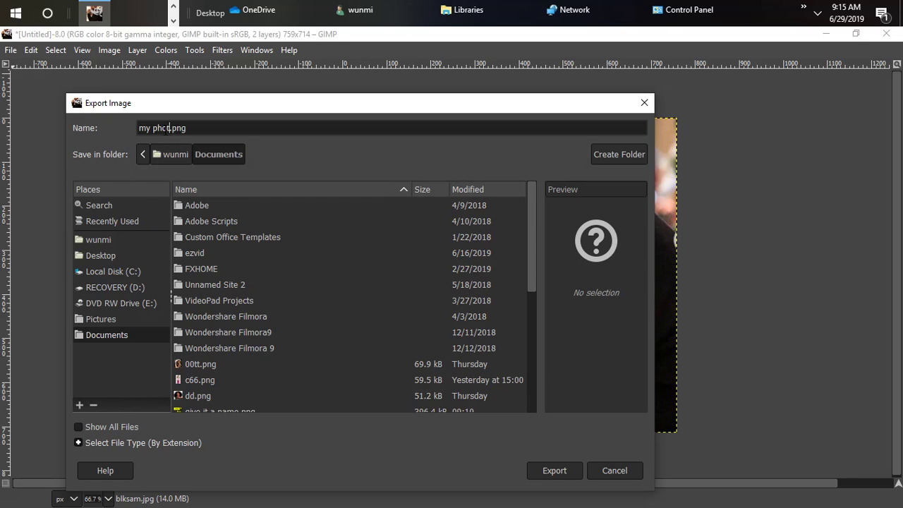
text(o)
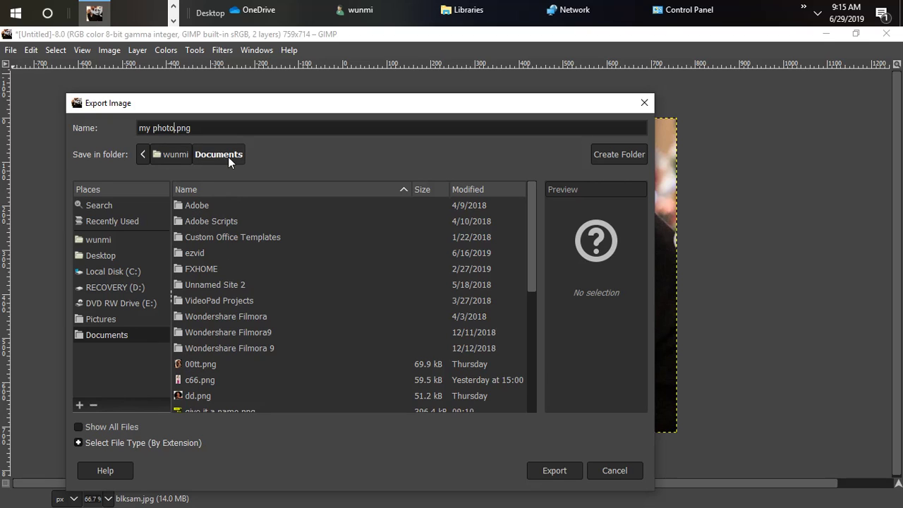
click(567, 471)
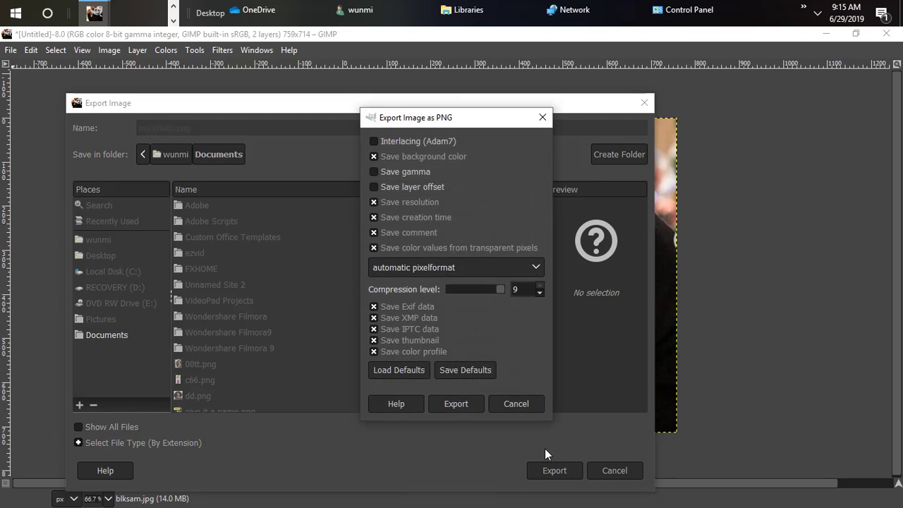
click(466, 400)
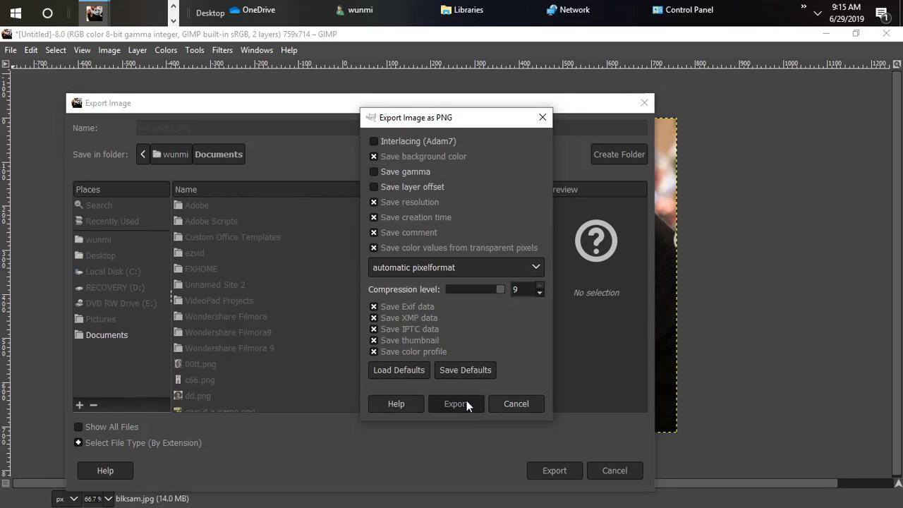